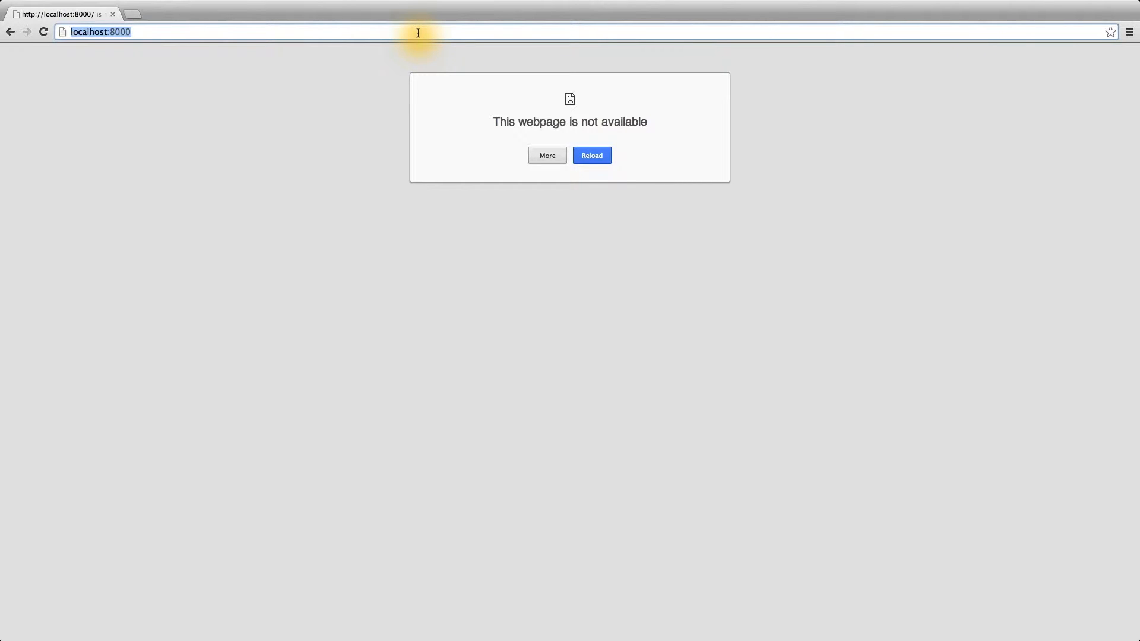
Reload the localhost:8000 page in the browser and switch over to Terminal
click(418, 32)
key(Return)
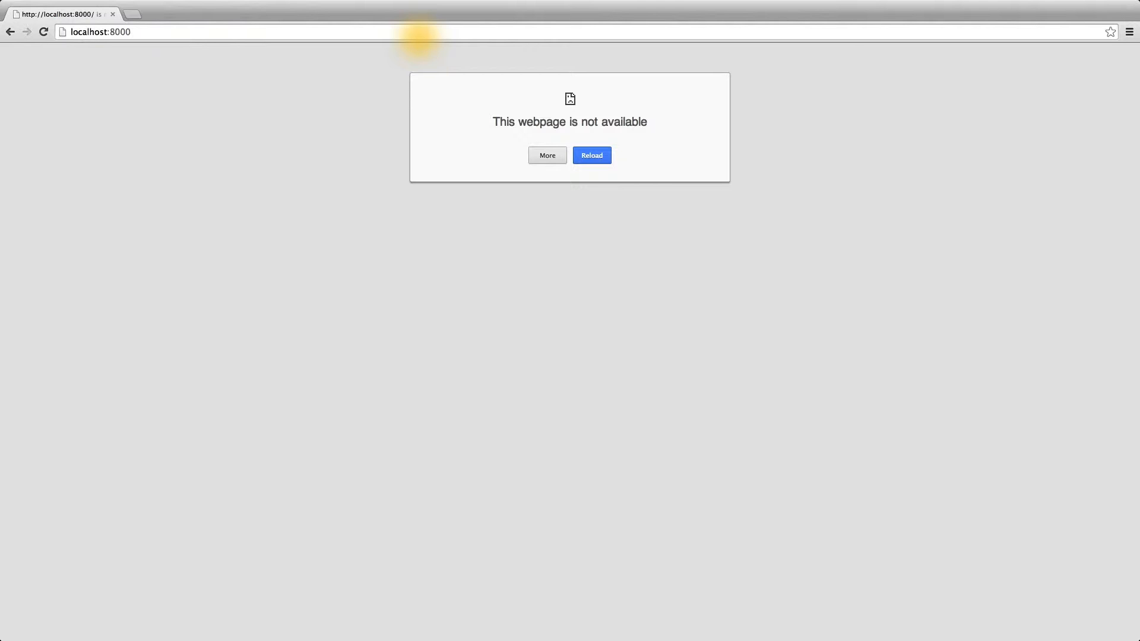
key(super+Tab)
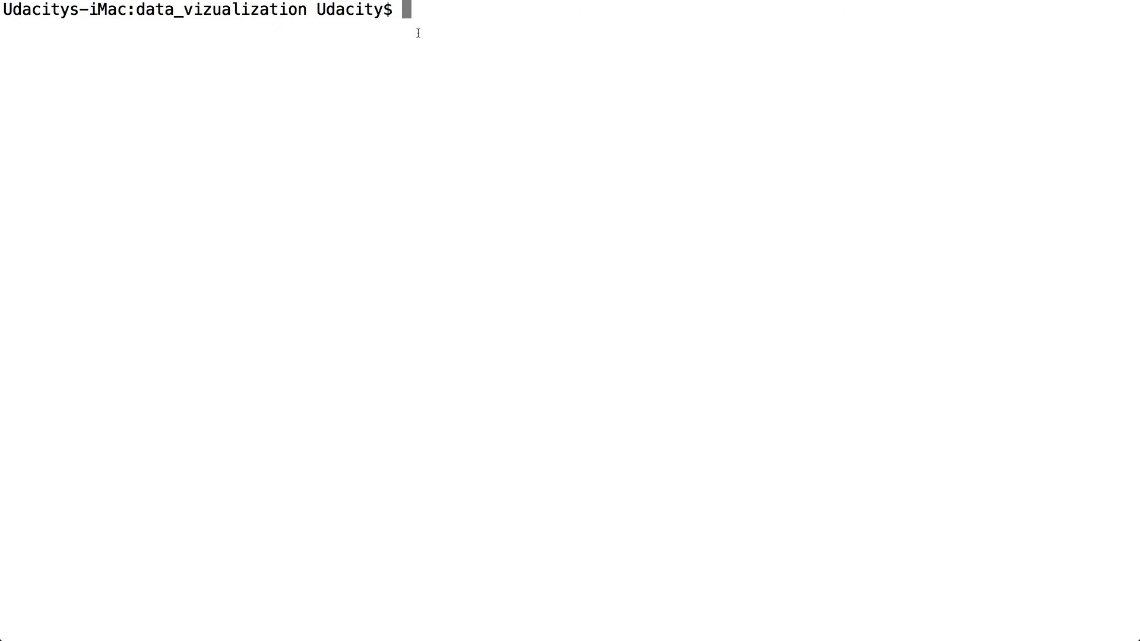
Show the working folder as /Users/Udacity/data_vizualization and list its files with pwd and ls
click(418, 33)
text(pwd)
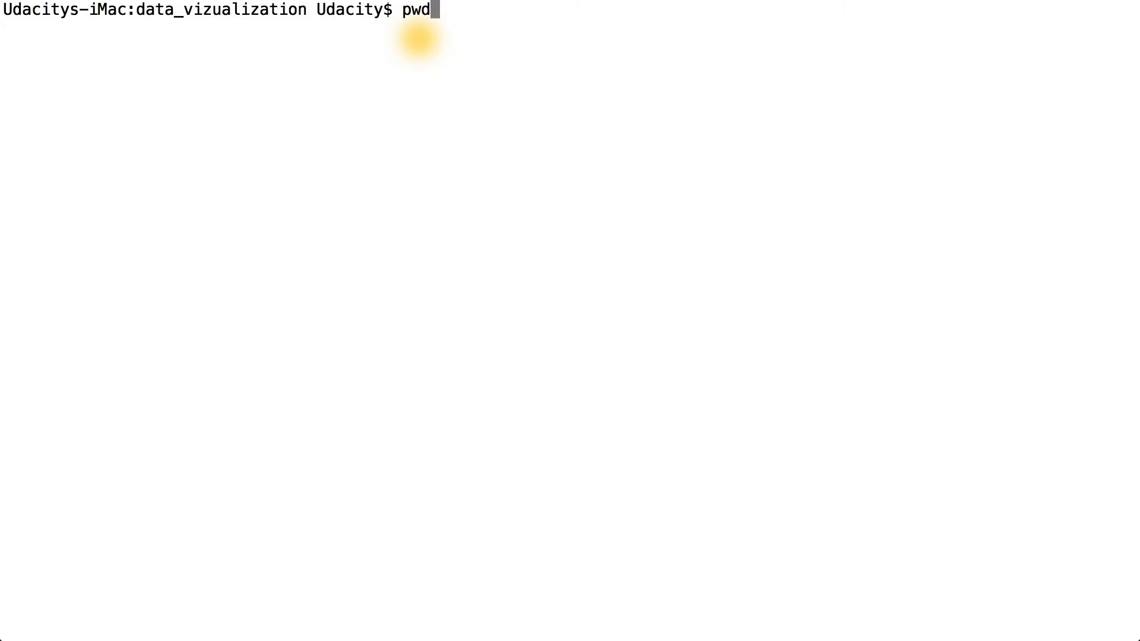
key(Return)
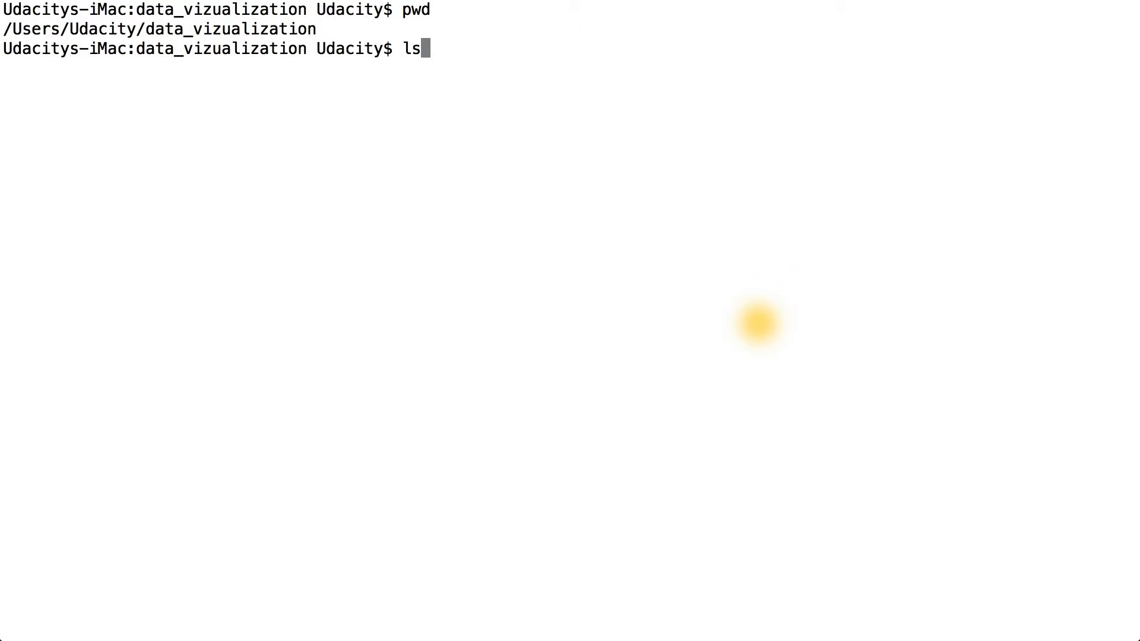
key(Return)
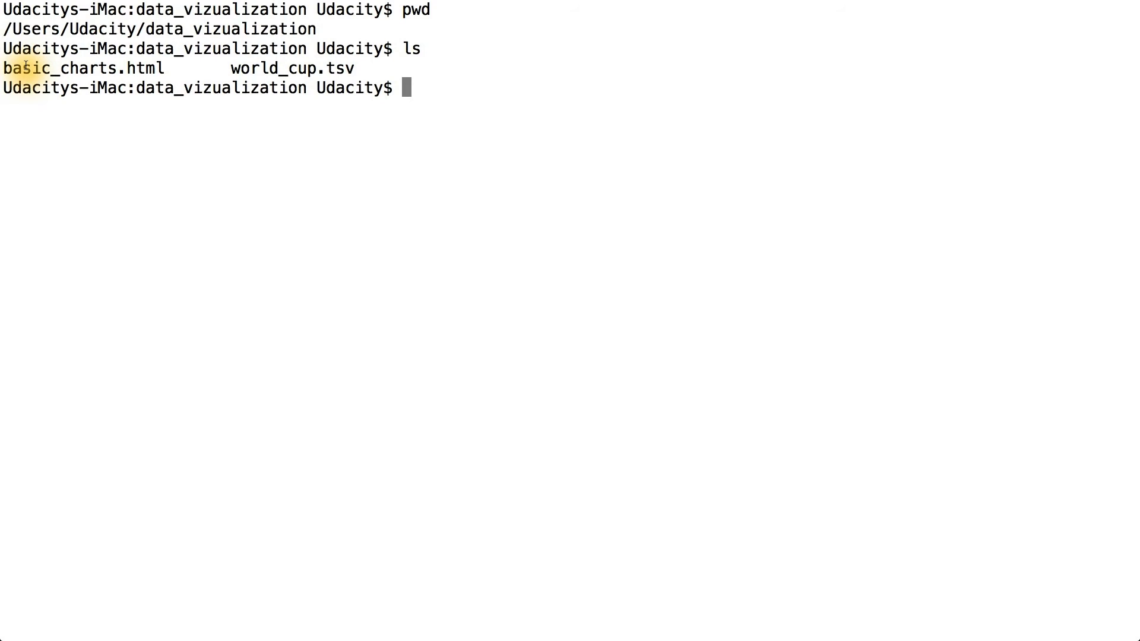
text(python -m SimpleHTTPServer)
Start python -m SimpleHTTPServer and highlight the 0.0.0.0 address serving on port 8000
key(Return)
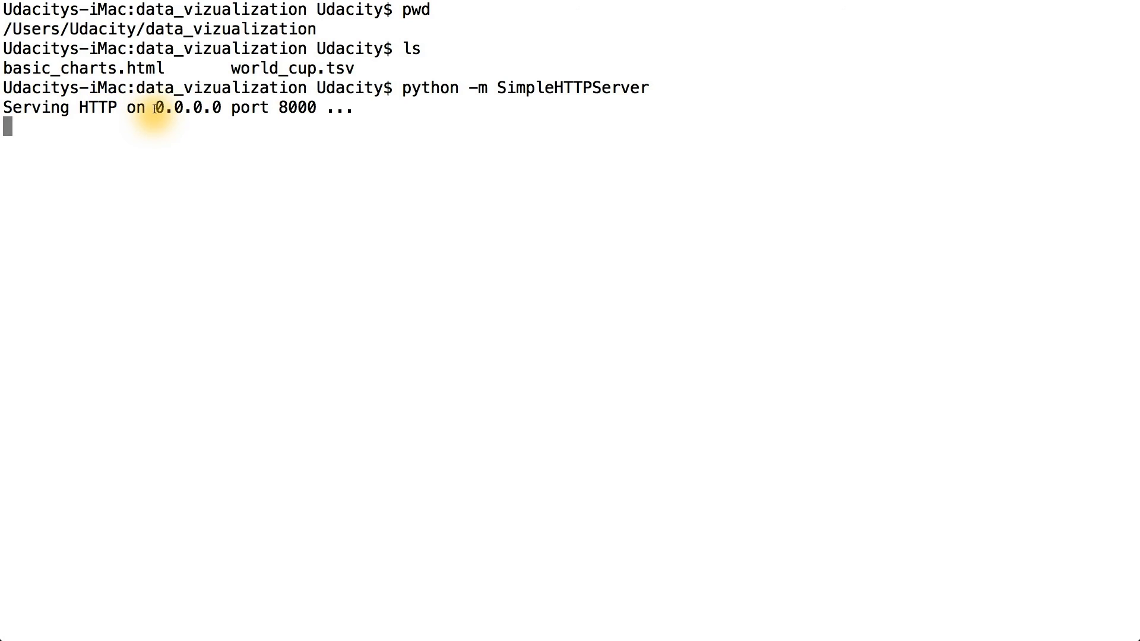
drag(154, 107, 220, 107)
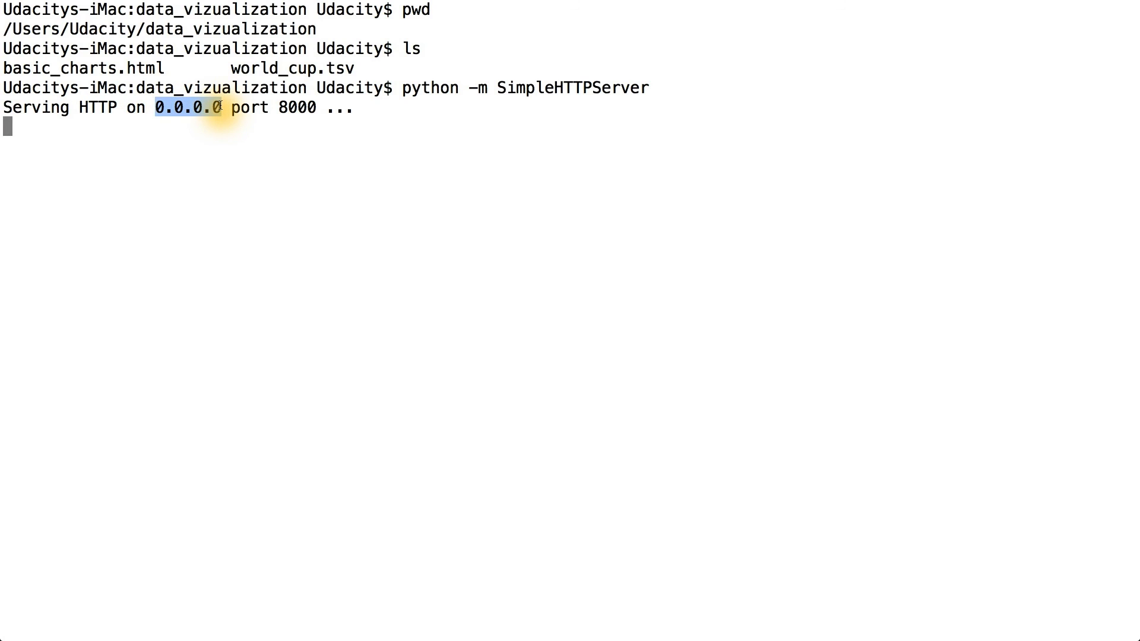